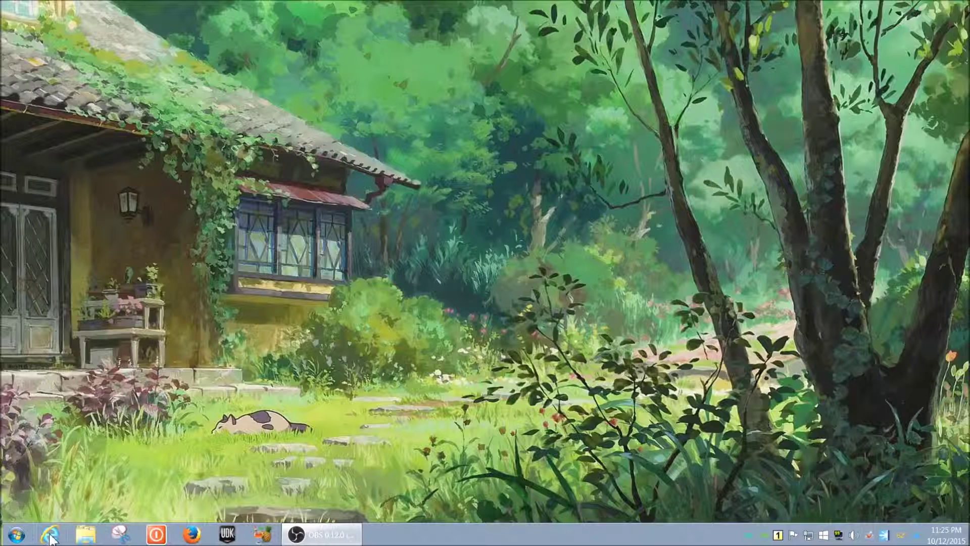
{"action": "left_click", "coordinate": [50, 536]}
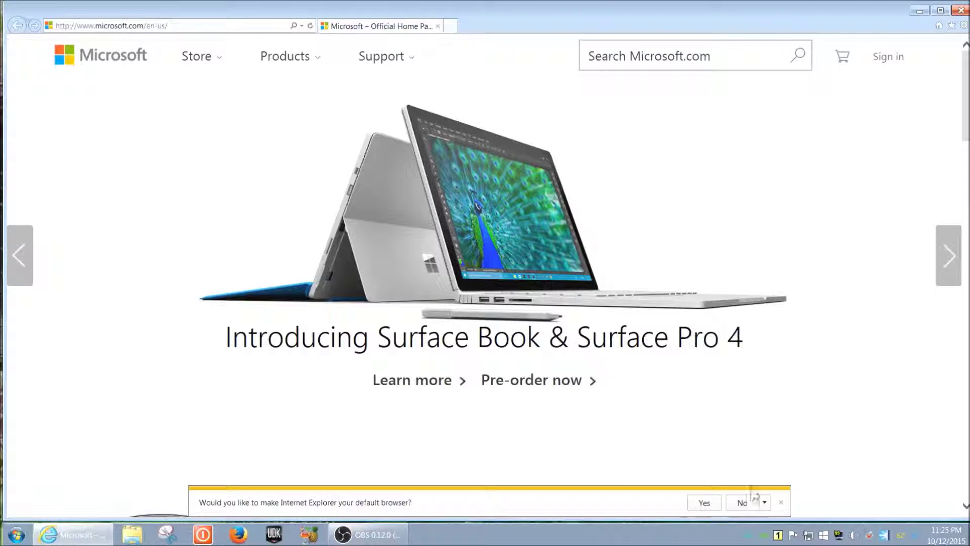
{"action": "left_click", "coordinate": [781, 503]}
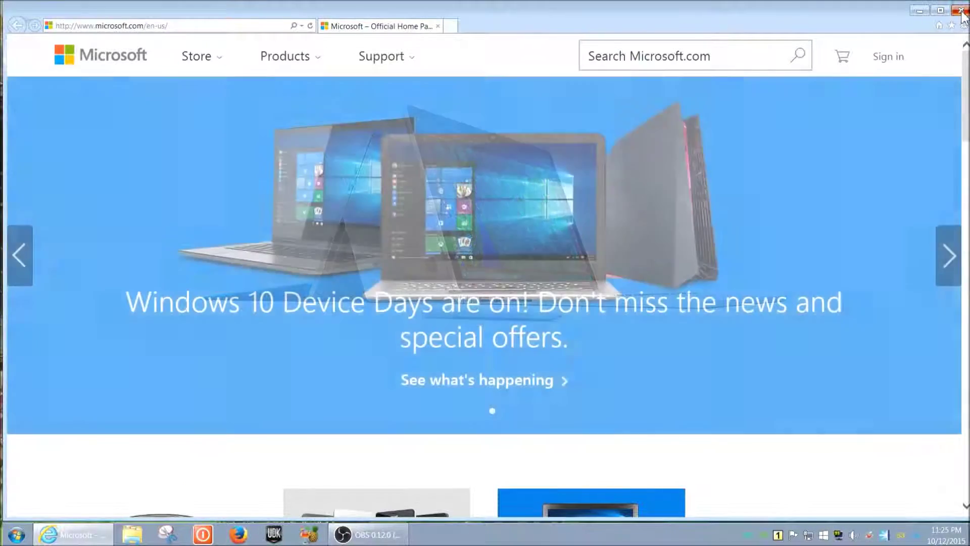
{"action": "left_click", "coordinate": [961, 14]}
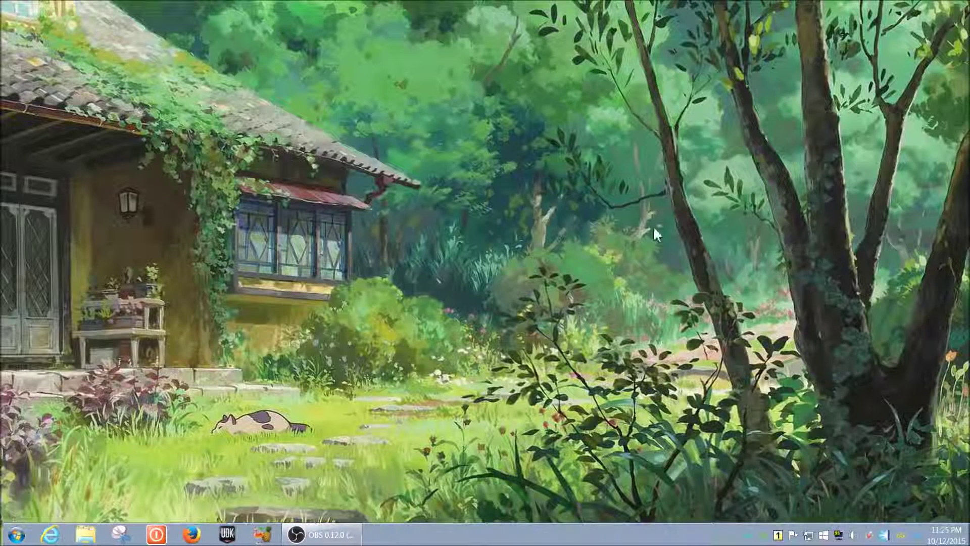
Search the computer's programs for "internet", launch Internet Explorer and decline making it the default browser.
{"action": "left_click", "coordinate": [17, 534]}
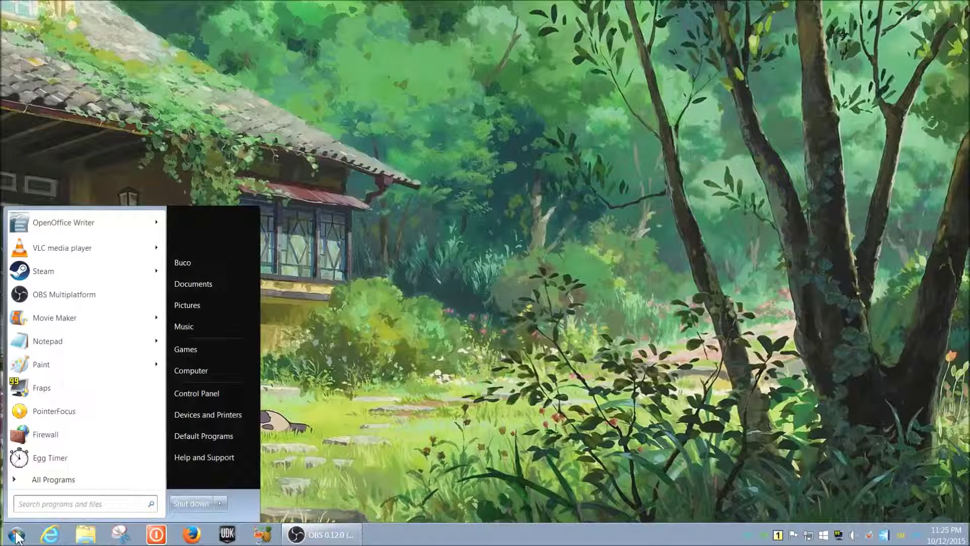
{"action": "type", "text": "internet"}
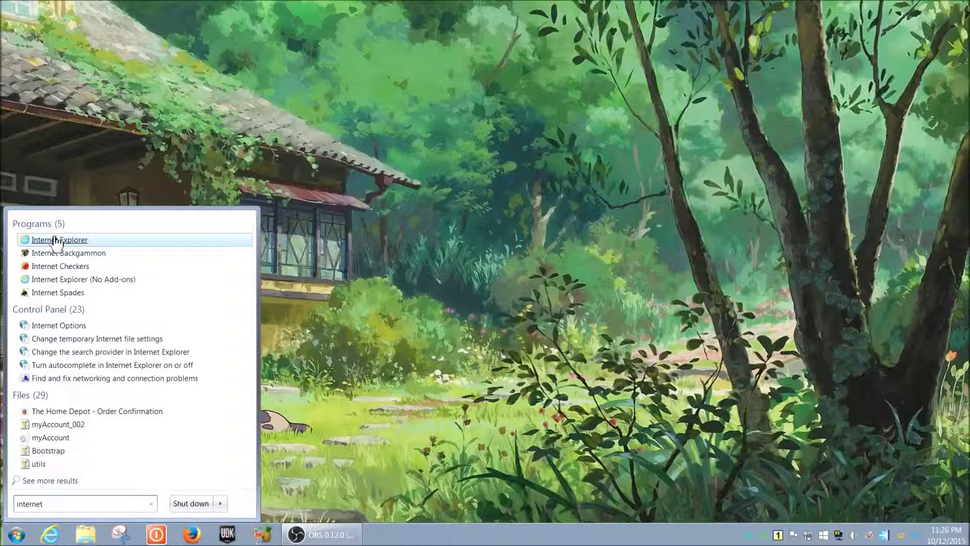
{"action": "left_click", "coordinate": [71, 241]}
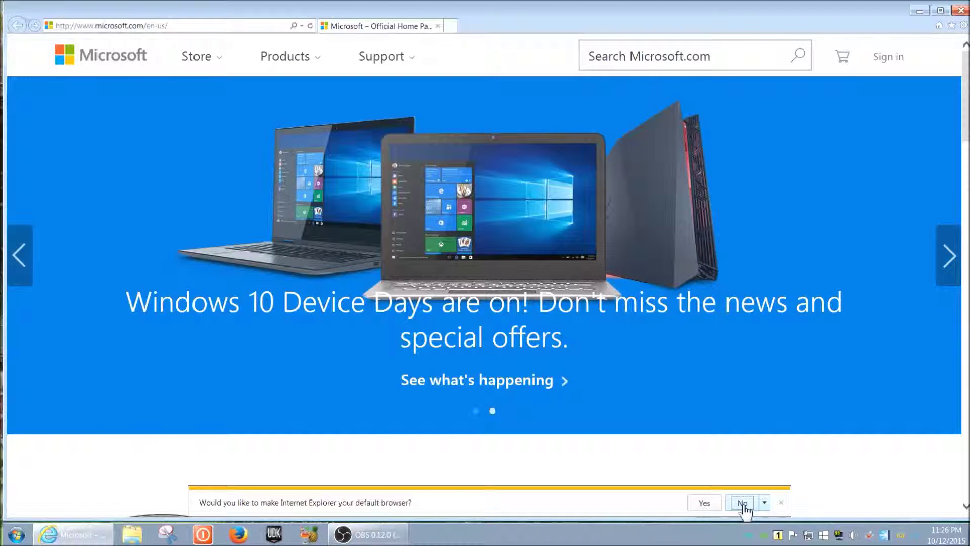
{"action": "left_click", "coordinate": [742, 503]}
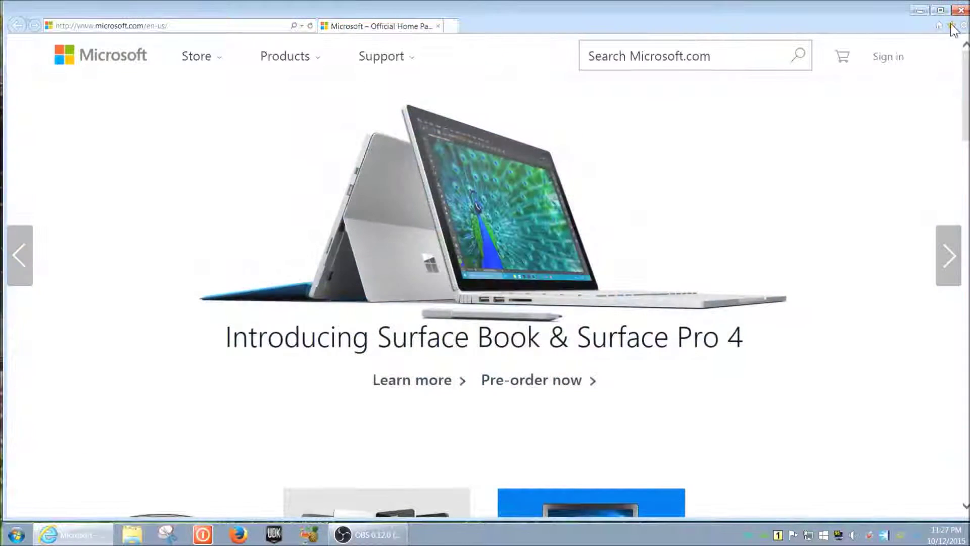
Look at the saved favorites list, close it, and load yahoo.com in the current tab.
{"action": "left_click", "coordinate": [951, 27]}
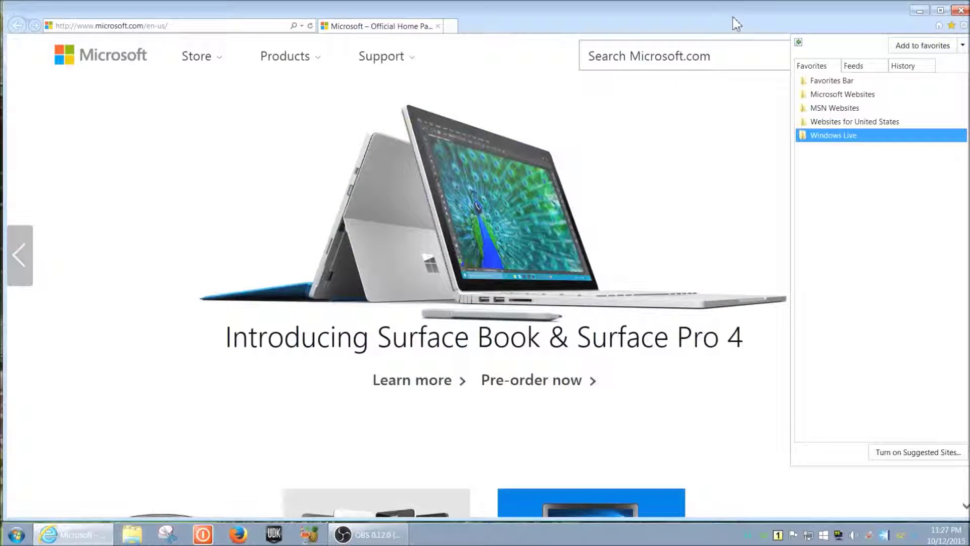
{"action": "left_click", "coordinate": [826, 24]}
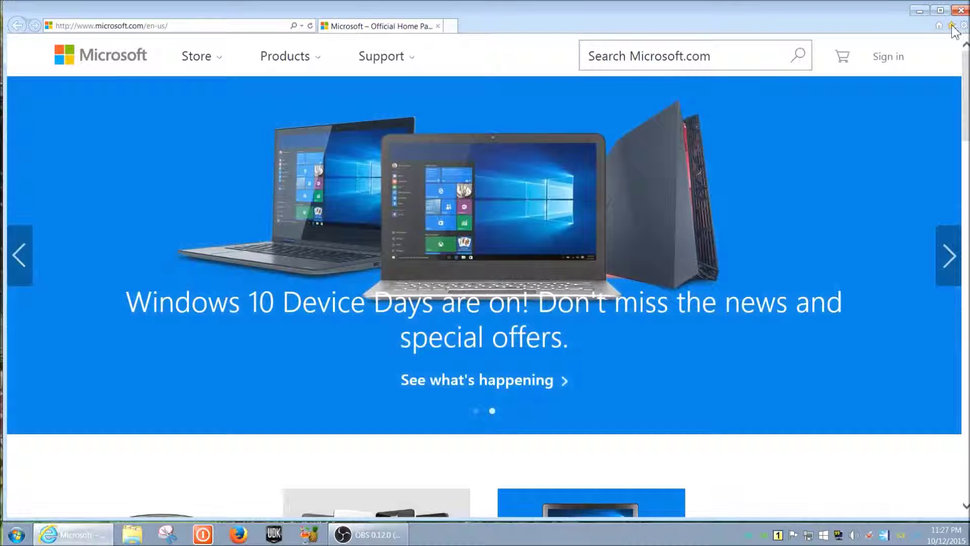
{"action": "left_click", "coordinate": [238, 29]}
{"action": "left_click", "coordinate": [233, 26]}
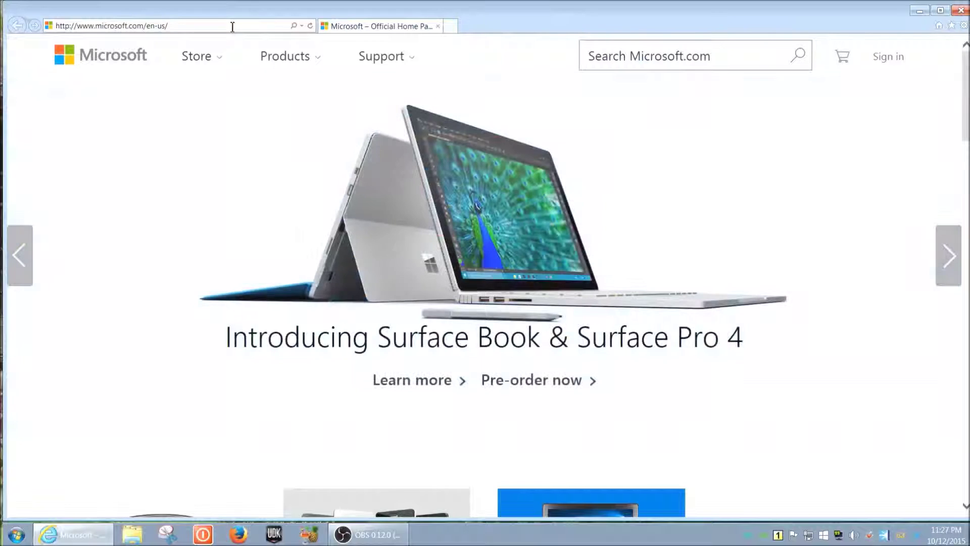
{"action": "left_click", "coordinate": [187, 27]}
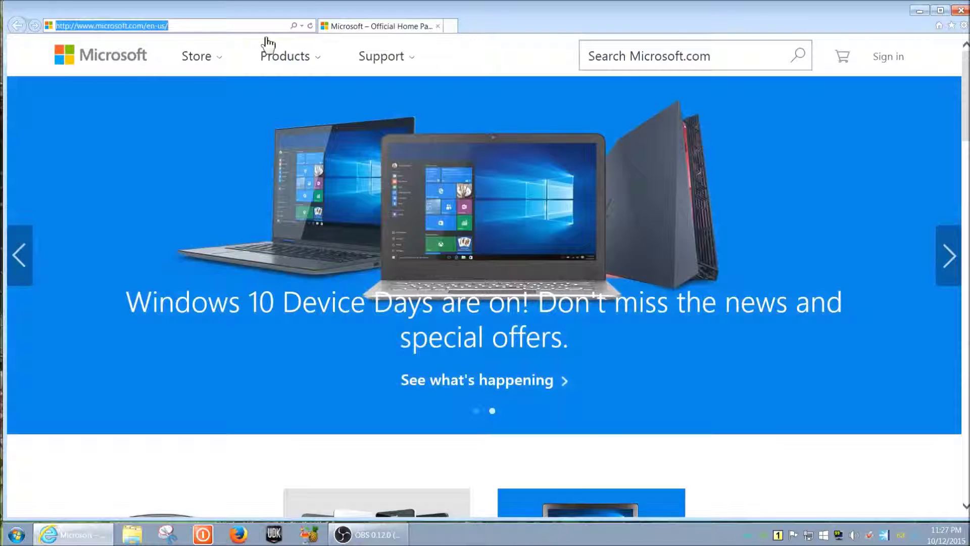
{"action": "type", "text": "y"}
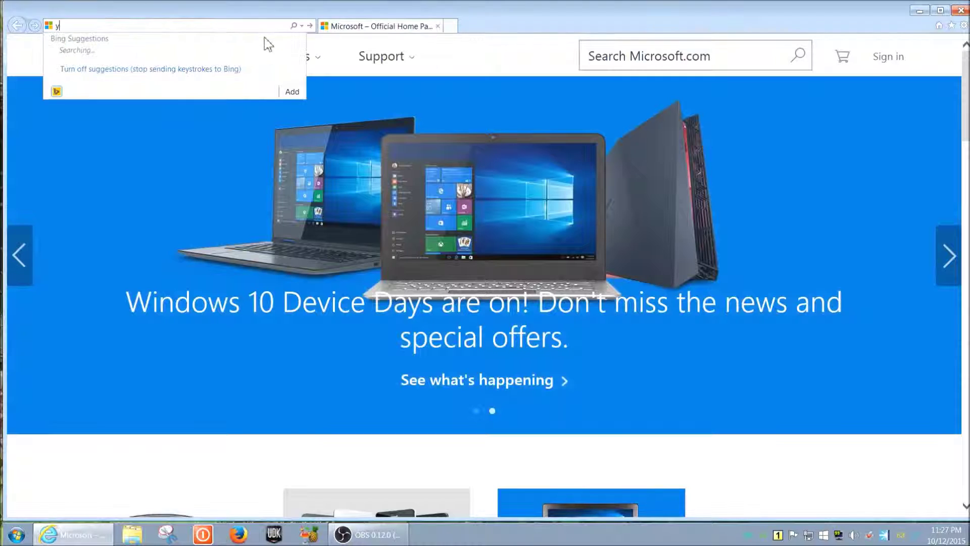
{"action": "key", "text": "BackSpace"}
{"action": "type", "text": "yahoo"}
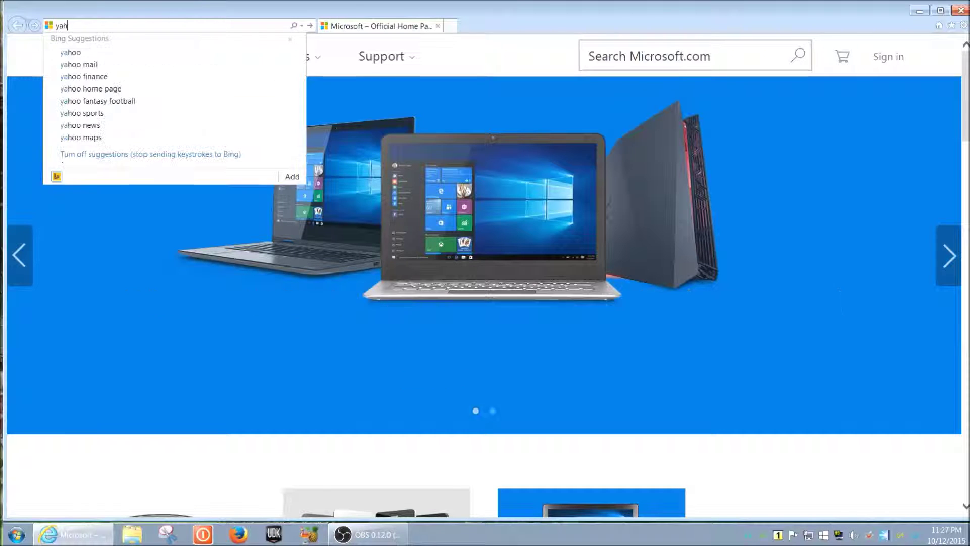
{"action": "type", "text": ".com"}
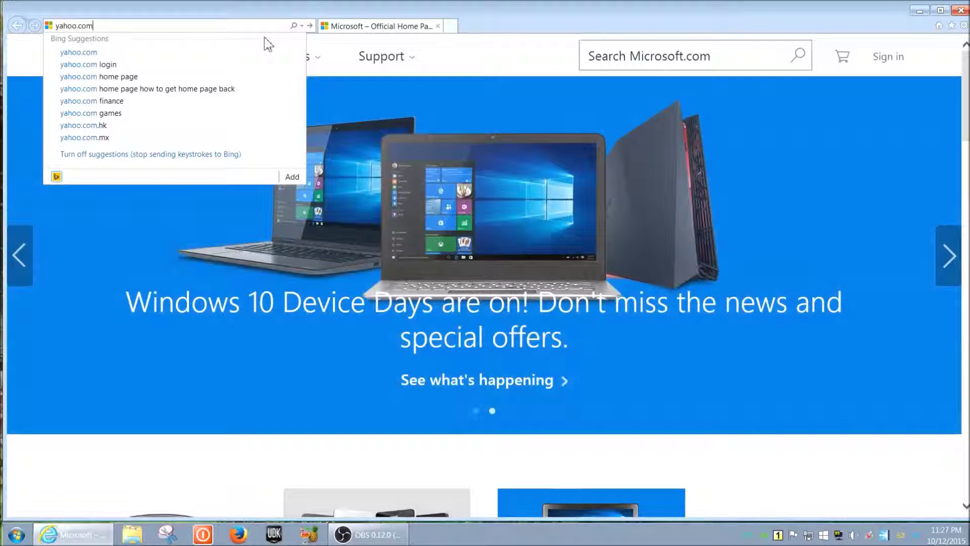
{"action": "key", "text": "Return"}
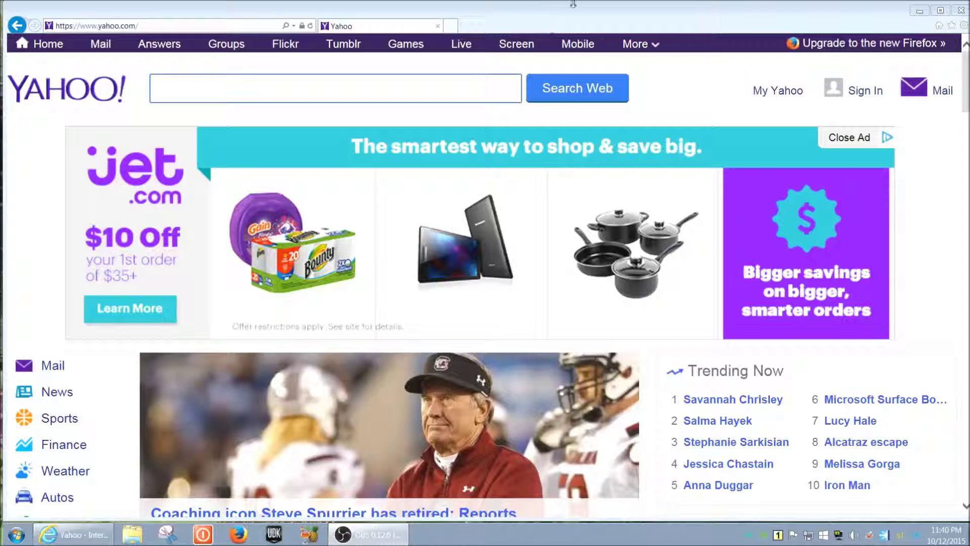
Show the browser's Favorites bar, toggling it off and back on once.
{"action": "right_click", "coordinate": [510, 20]}
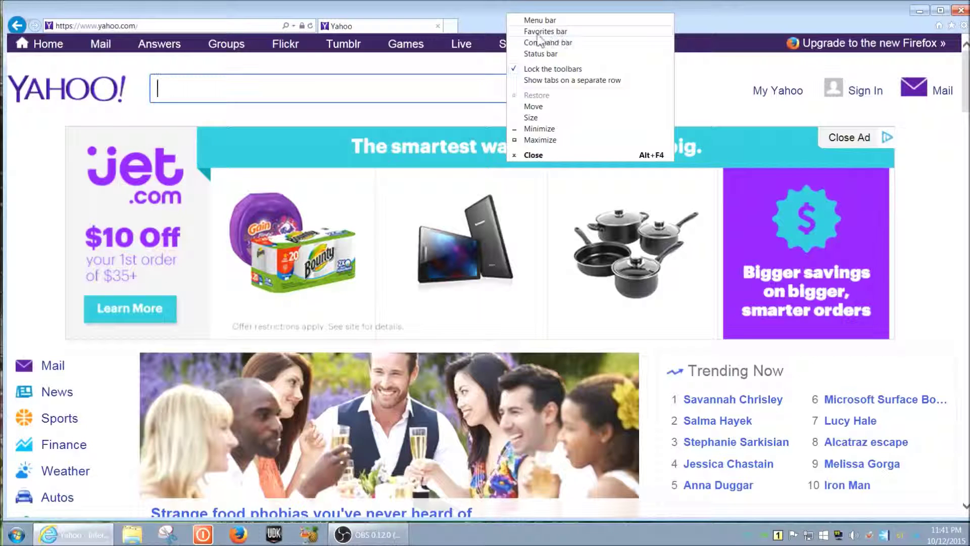
{"action": "left_click", "coordinate": [545, 32]}
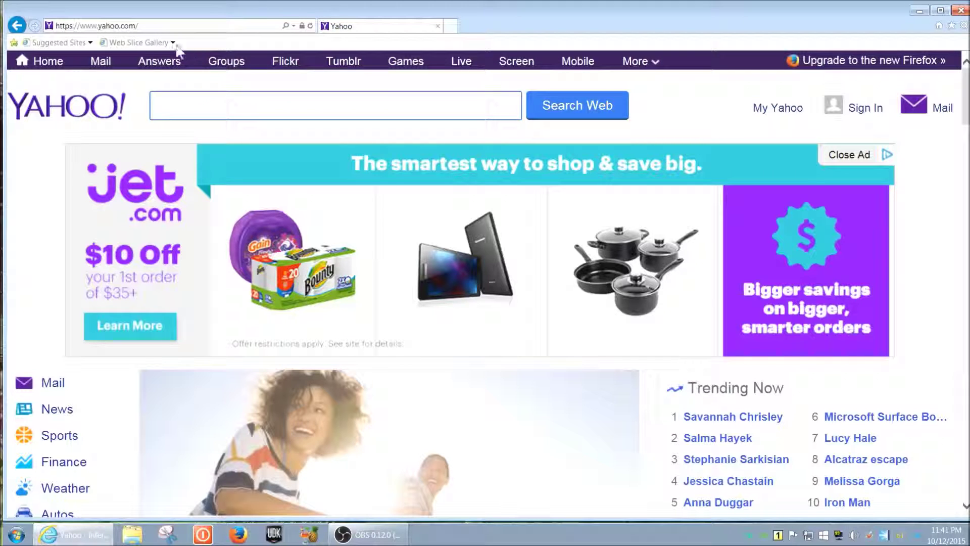
{"action": "right_click", "coordinate": [557, 21]}
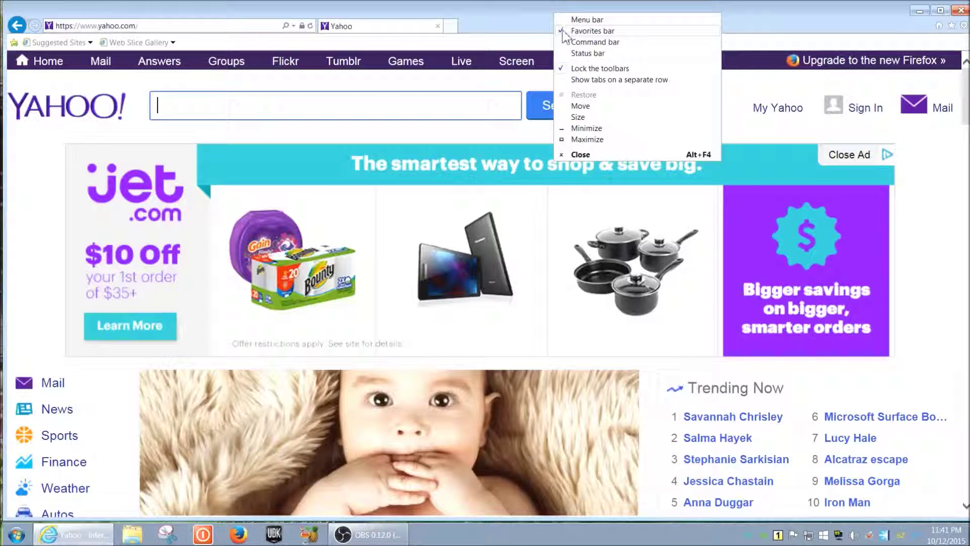
{"action": "left_click", "coordinate": [563, 31]}
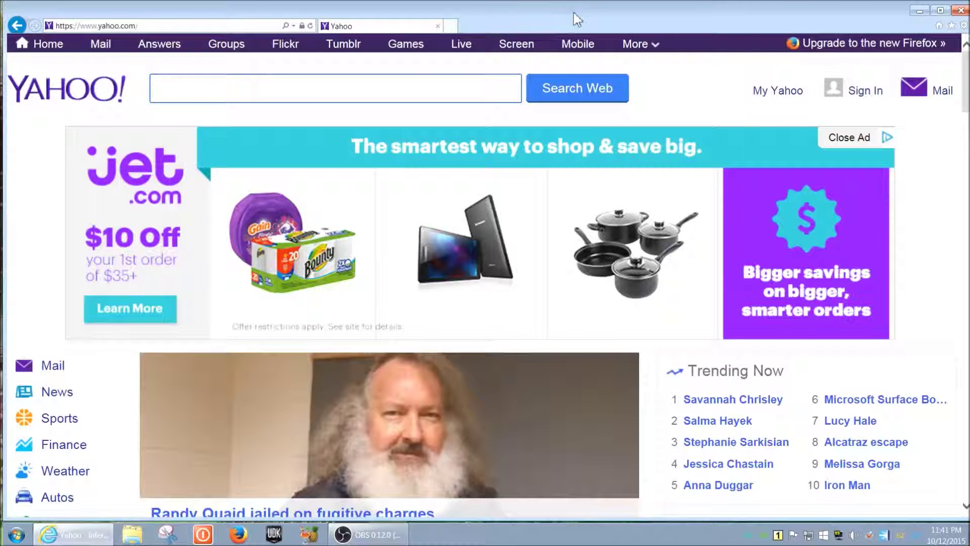
{"action": "right_click", "coordinate": [574, 13]}
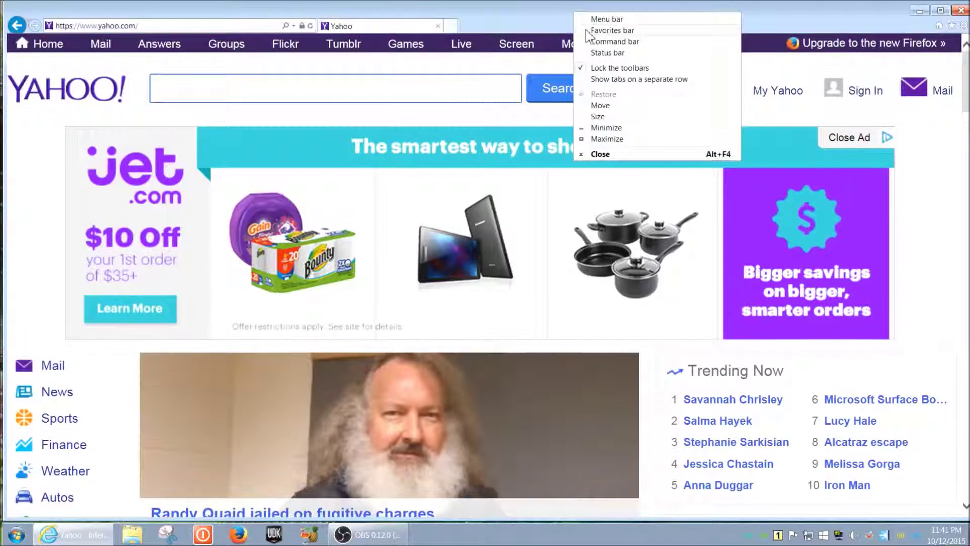
{"action": "left_click", "coordinate": [611, 30]}
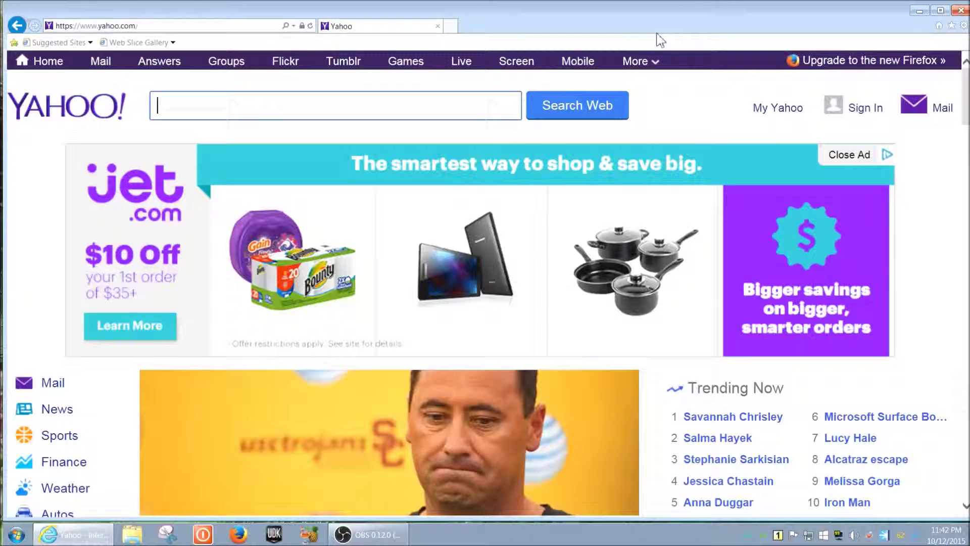
Add the Yahoo page as a favorite named Yahoo, created in the main Favorites folder.
{"action": "right_click", "coordinate": [678, 109]}
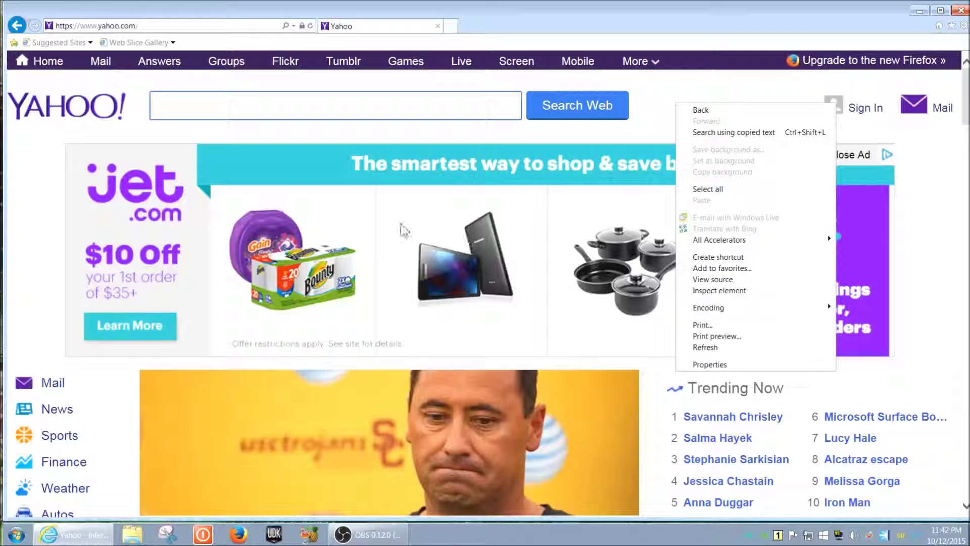
{"action": "left_click", "coordinate": [409, 225]}
{"action": "right_click", "coordinate": [407, 218]}
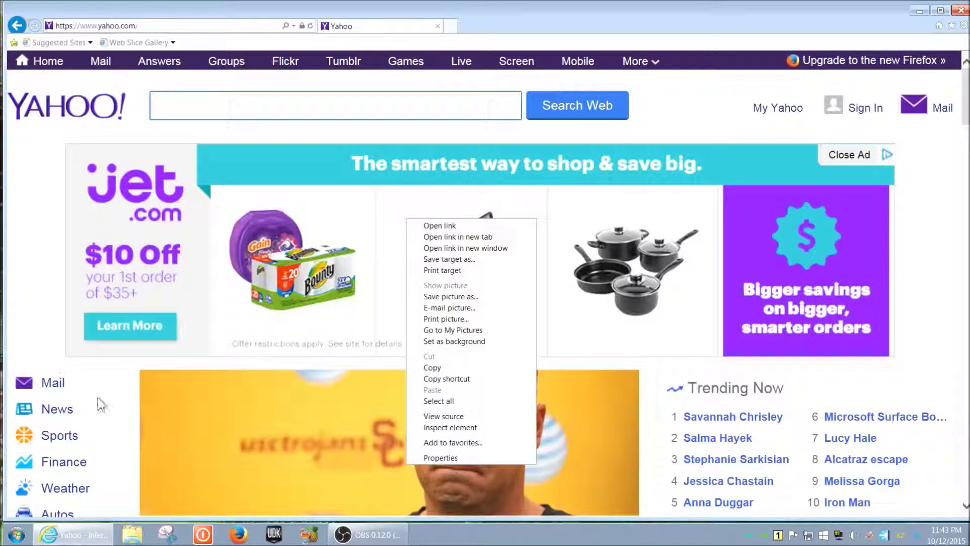
{"action": "right_click", "coordinate": [208, 426]}
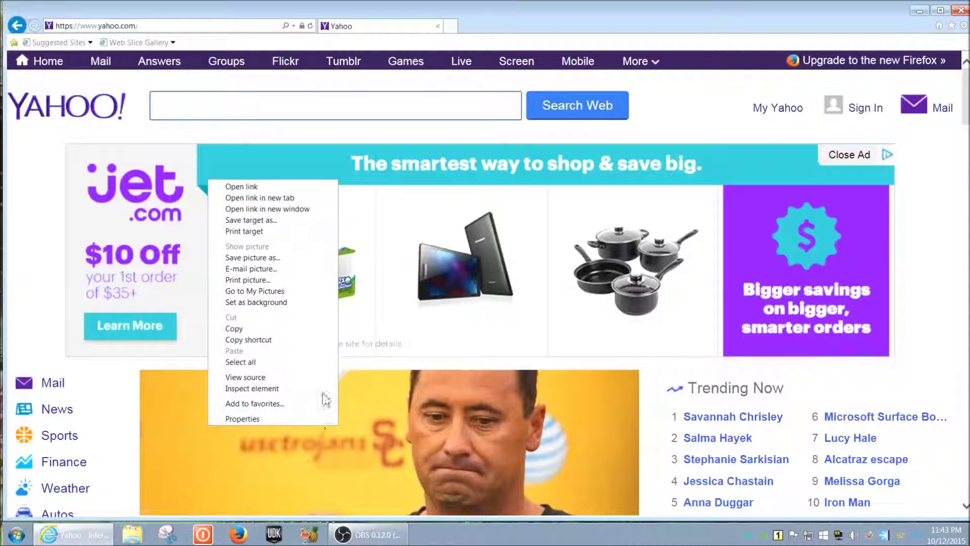
{"action": "left_click", "coordinate": [685, 104]}
{"action": "right_click", "coordinate": [681, 97]}
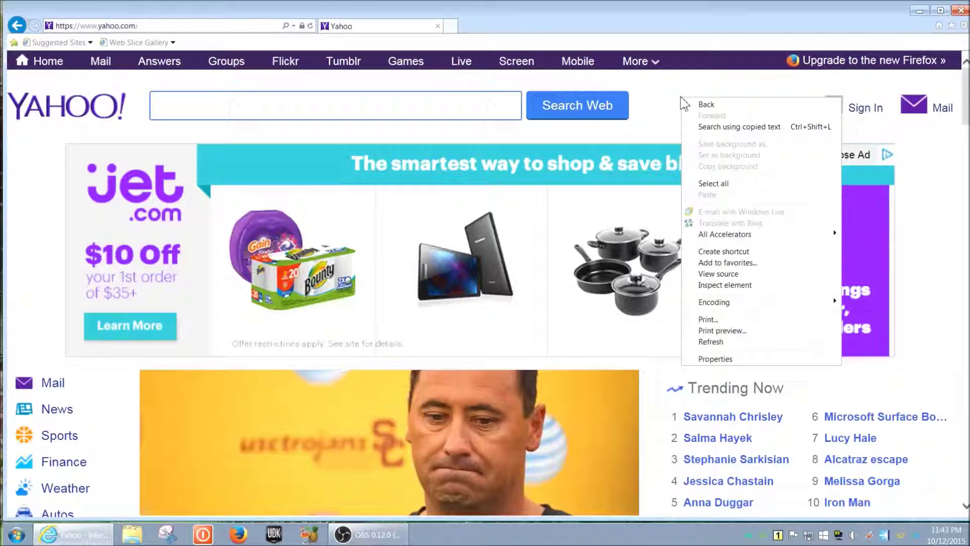
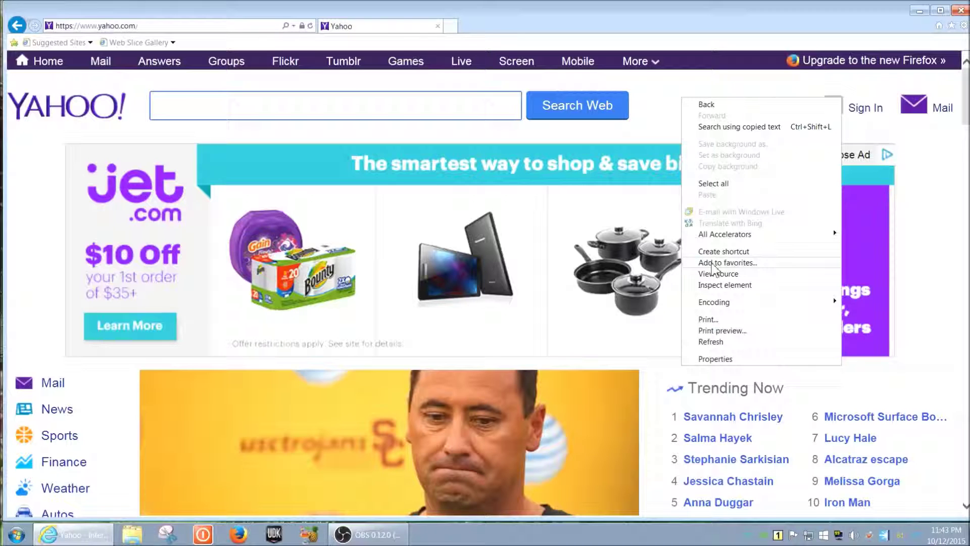
{"action": "left_click", "coordinate": [713, 263]}
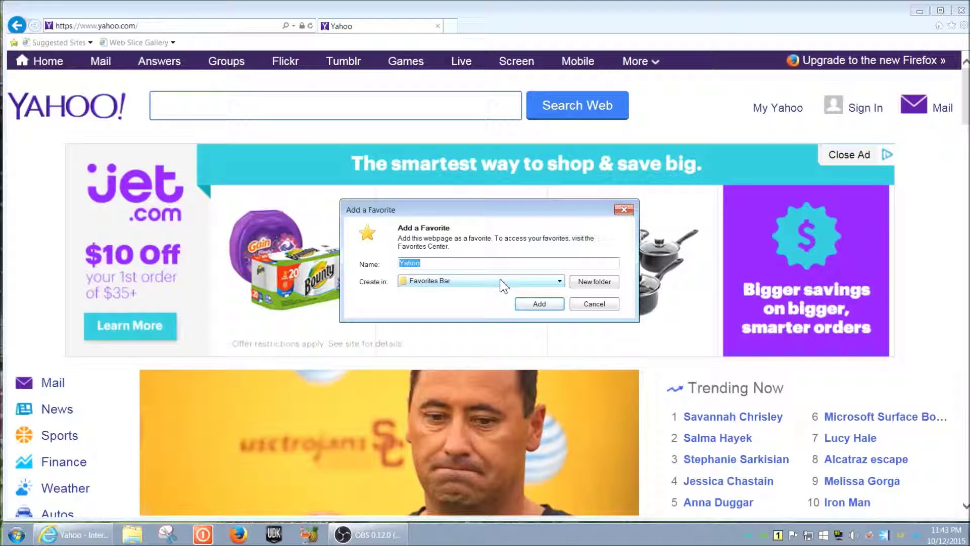
{"action": "left_click", "coordinate": [462, 286]}
{"action": "left_click", "coordinate": [453, 292]}
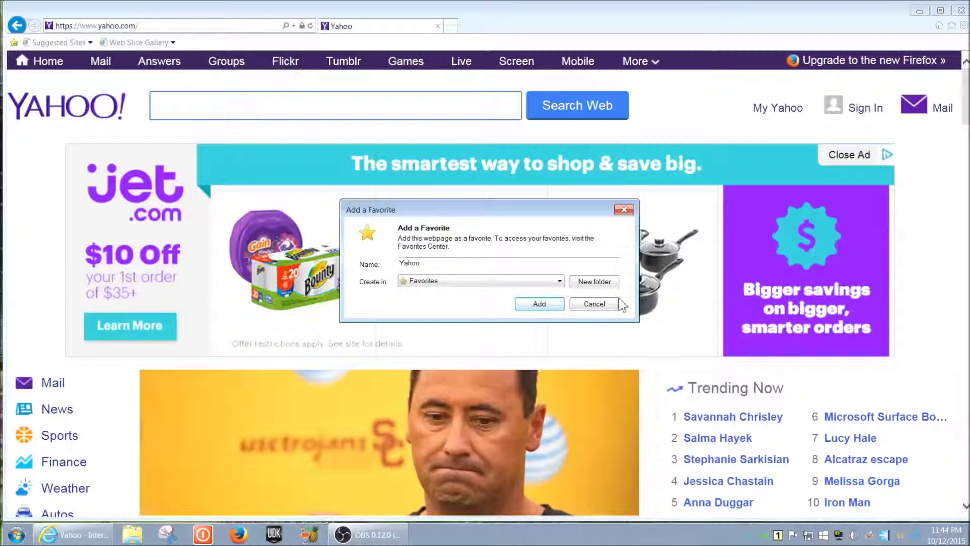
{"action": "left_click", "coordinate": [535, 305]}
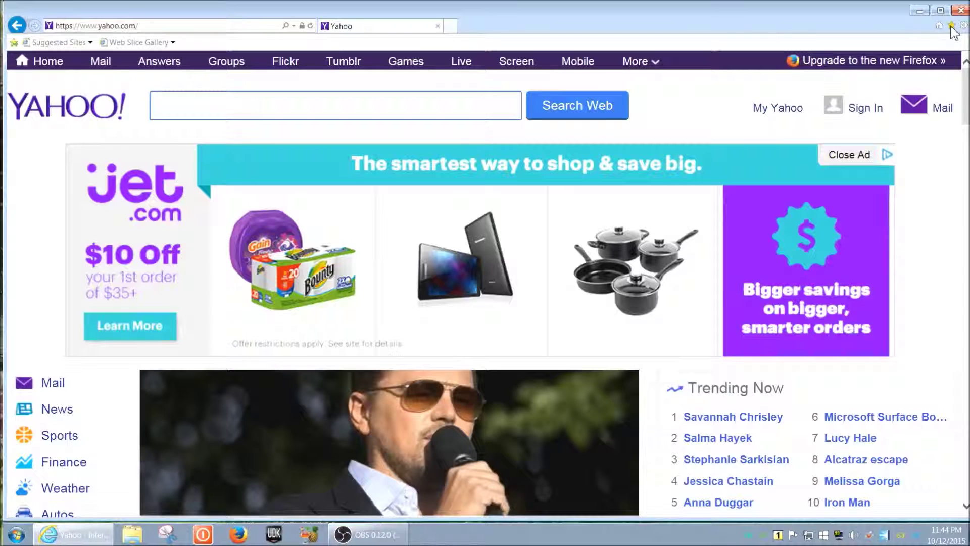
Check the favorites list for the Yahoo entry and close the list again.
{"action": "left_click", "coordinate": [951, 27]}
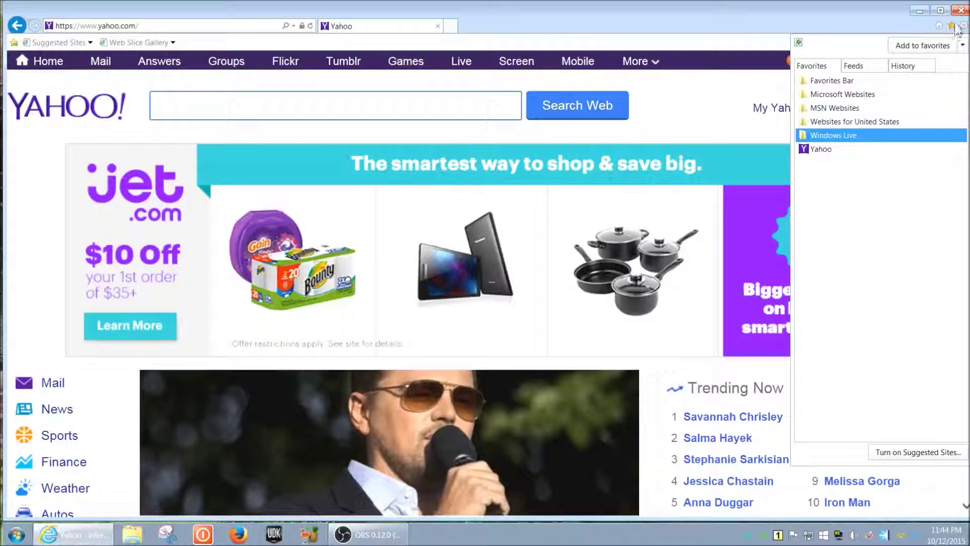
{"action": "left_click_drag", "start_coordinate": [836, 151], "coordinate": [803, 223]}
{"action": "left_click", "coordinate": [952, 26]}
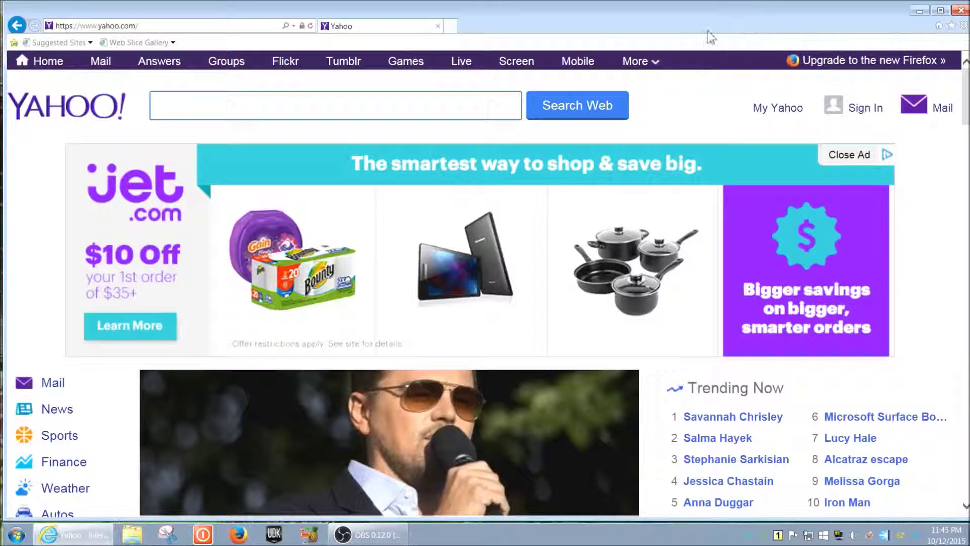
{"action": "left_click", "coordinate": [951, 25]}
{"action": "left_click", "coordinate": [704, 24]}
Add the Yahoo page as a favorite named Yahoo, created in the Favorites Bar folder.
{"action": "right_click", "coordinate": [678, 101]}
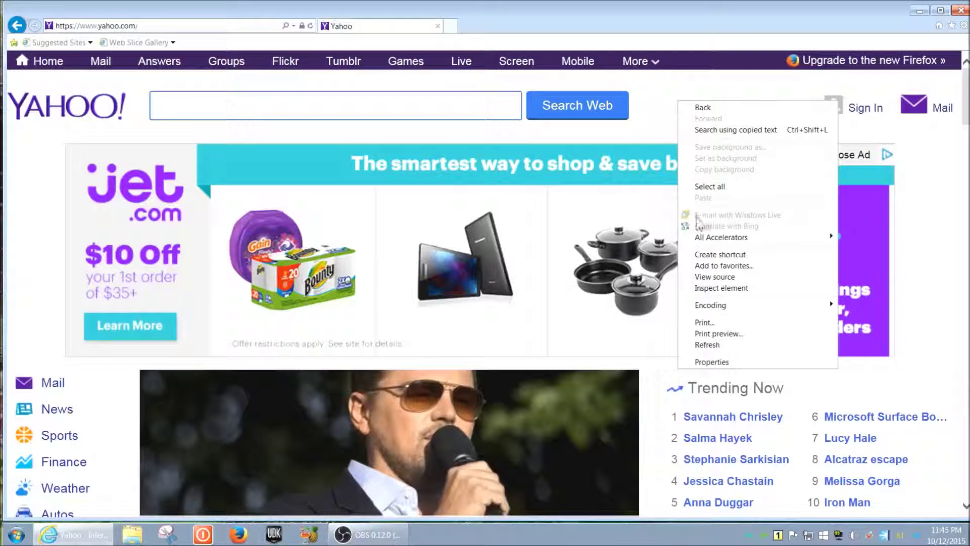
{"action": "left_click", "coordinate": [726, 266]}
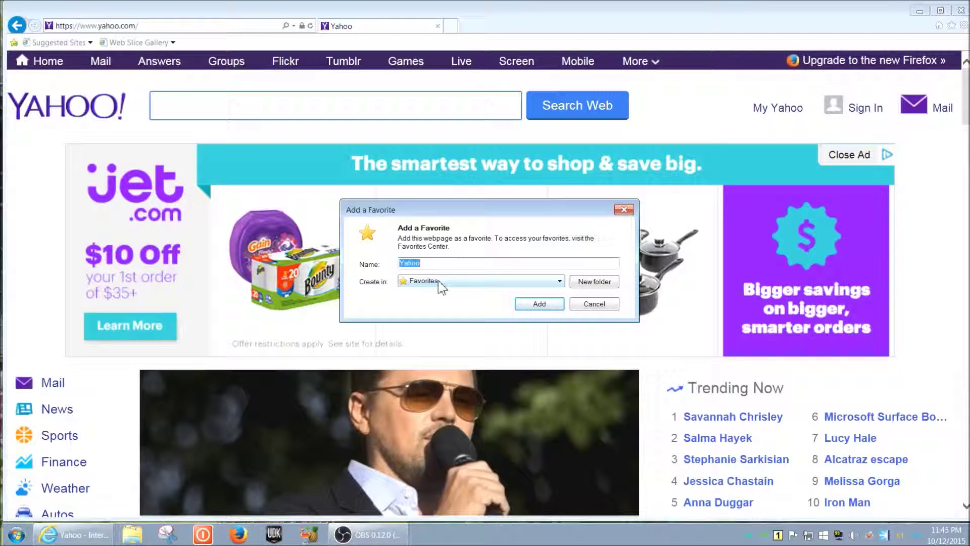
{"action": "left_click", "coordinate": [477, 284]}
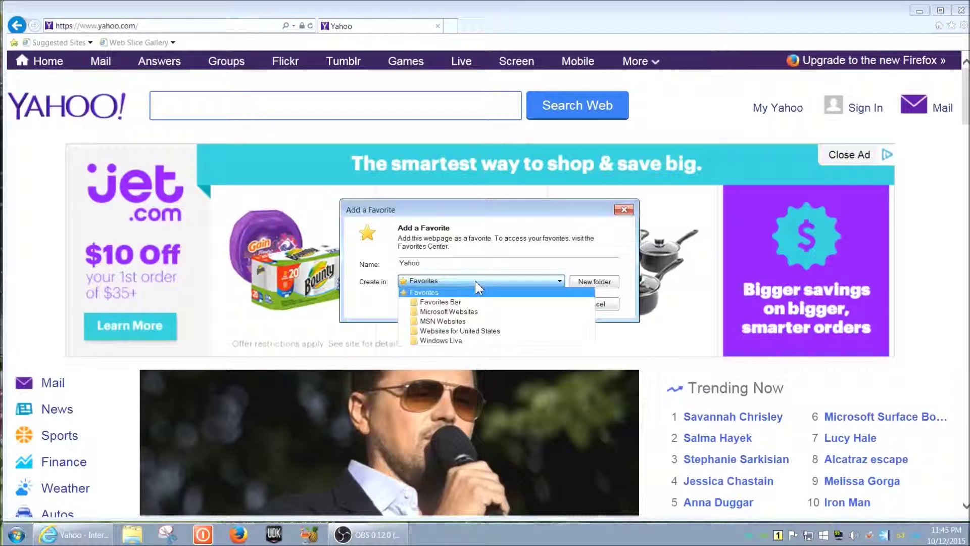
{"action": "left_click", "coordinate": [439, 303]}
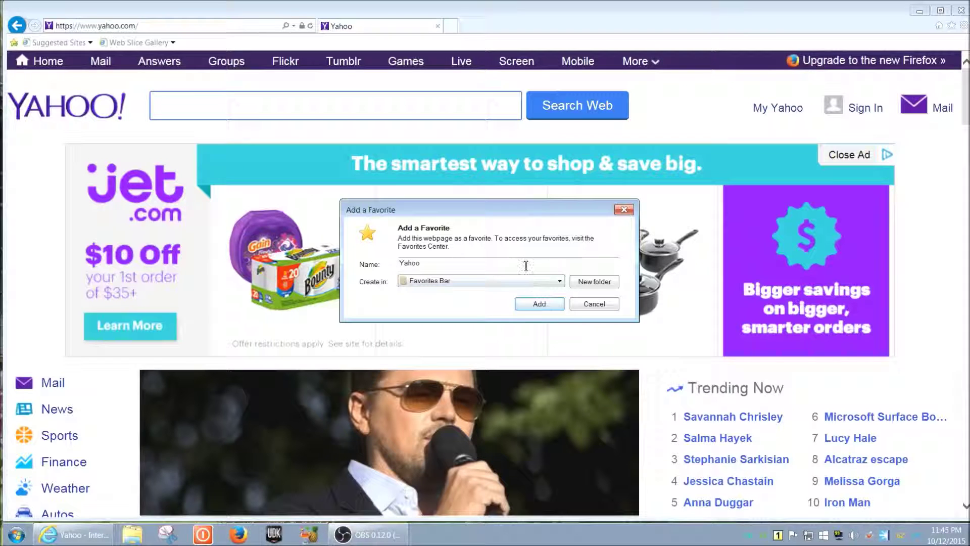
{"action": "left_click", "coordinate": [548, 306]}
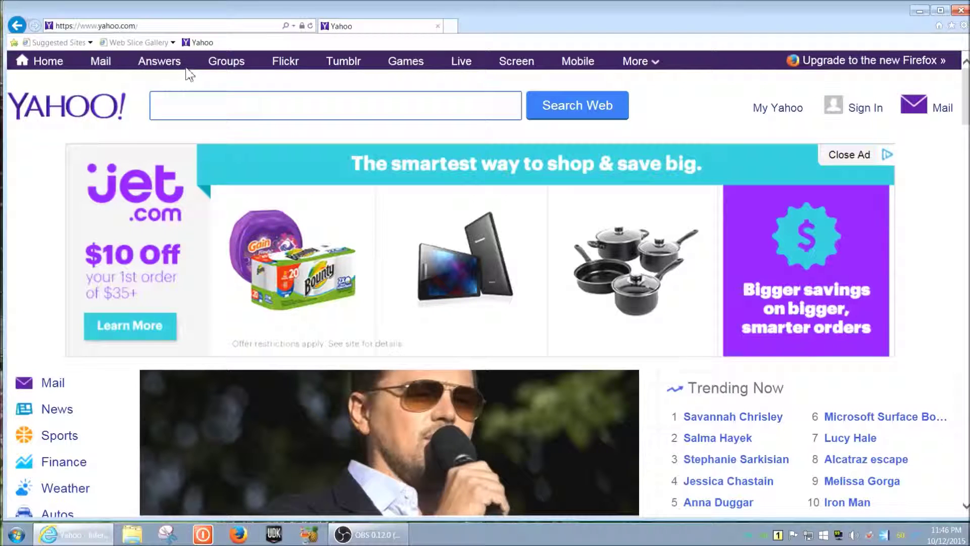
Close and reopen Internet Explorer, and open the Yahoo site from its Favorites bar shortcut.
{"action": "left_click", "coordinate": [960, 11]}
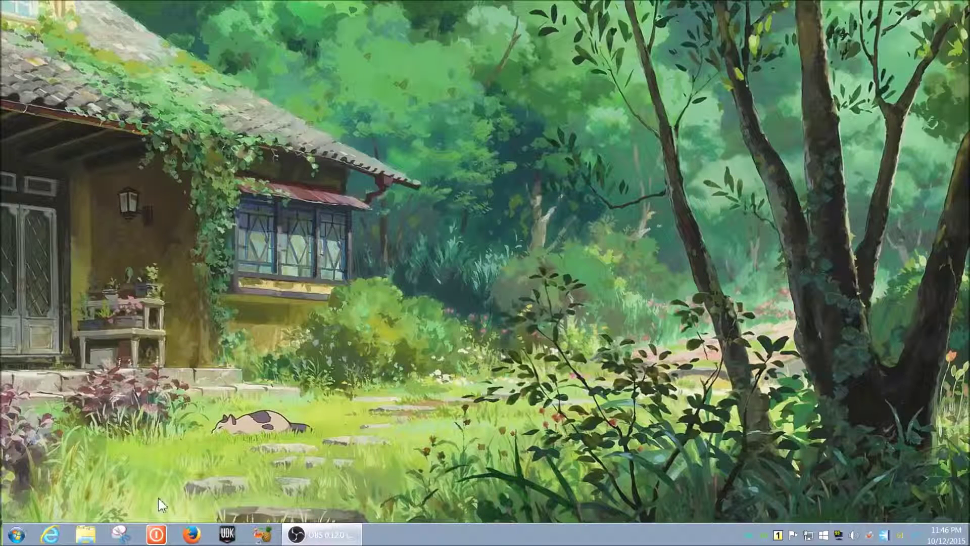
{"action": "left_click", "coordinate": [50, 534]}
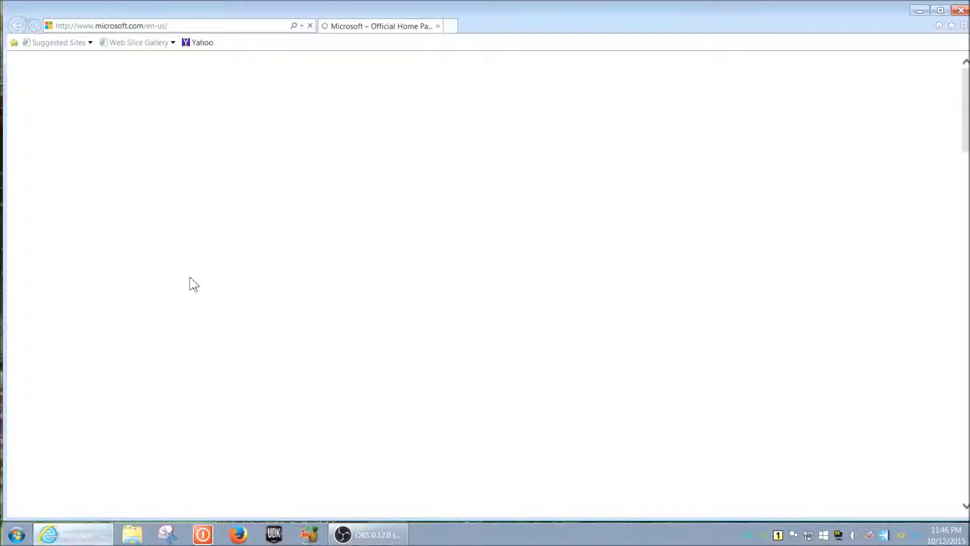
{"action": "left_click", "coordinate": [202, 43]}
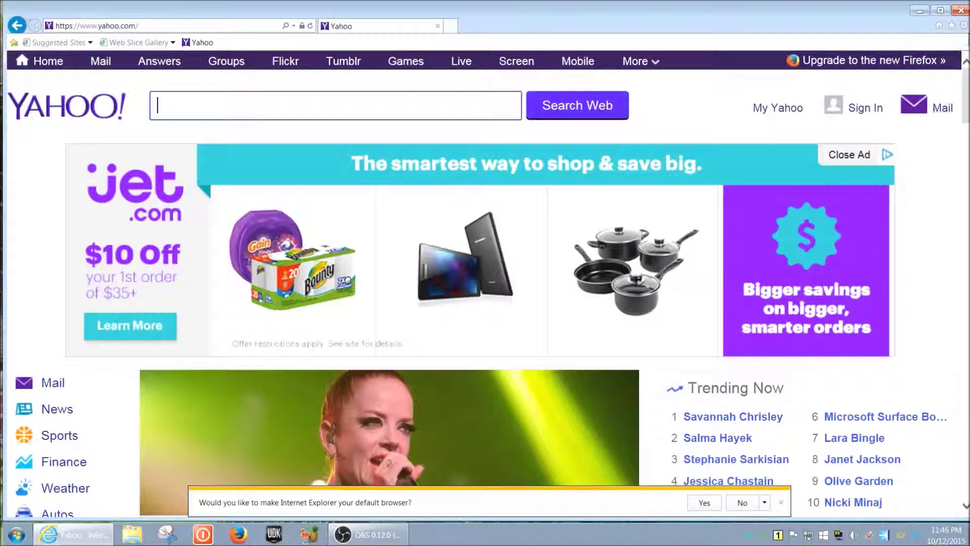
Look at the favorites list, close it, and load cnn.com in the current tab.
{"action": "left_click", "coordinate": [951, 26]}
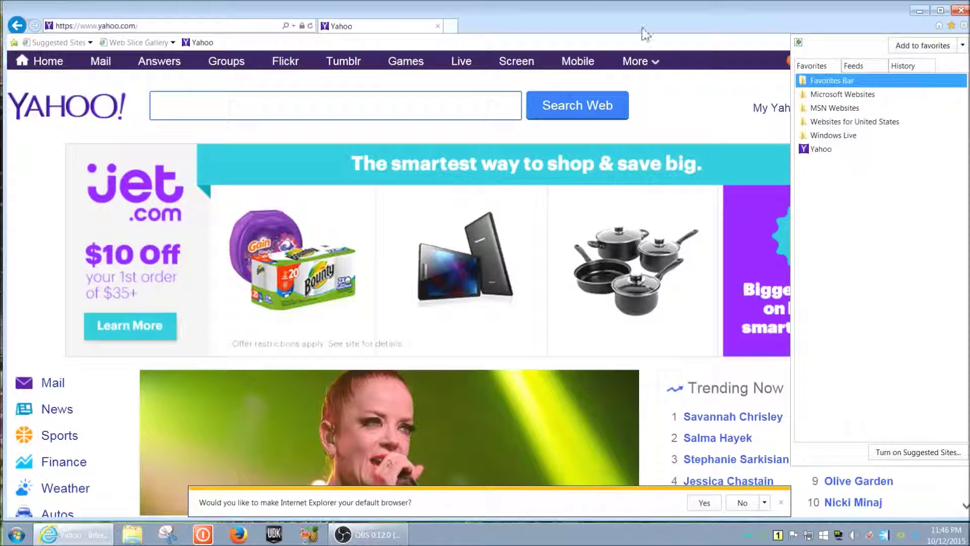
{"action": "left_click", "coordinate": [553, 26]}
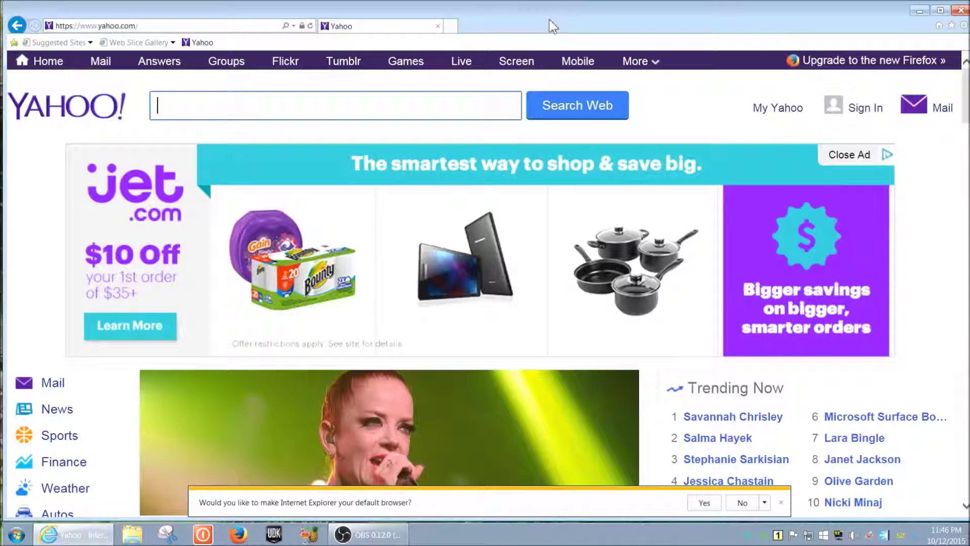
{"action": "left_click", "coordinate": [247, 26]}
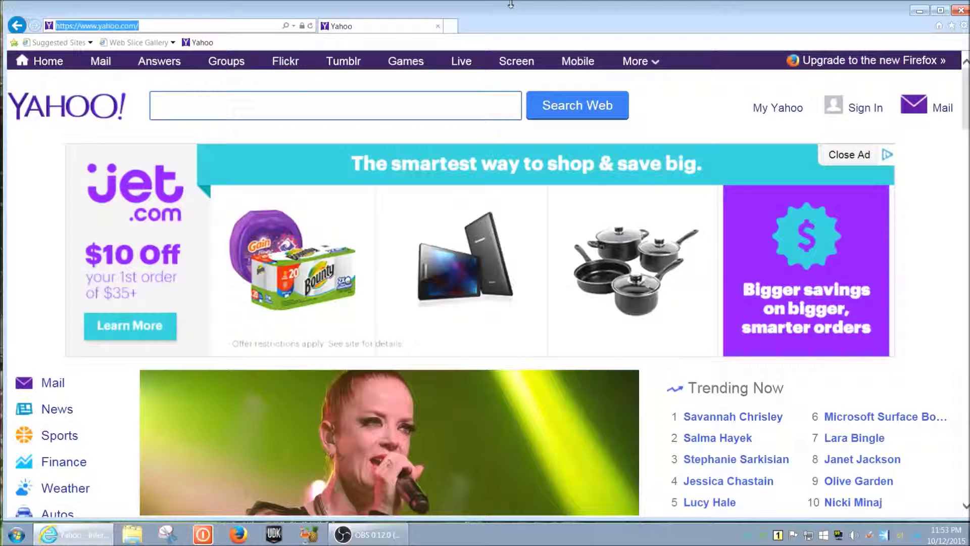
{"action": "type", "text": "cnn.com/"}
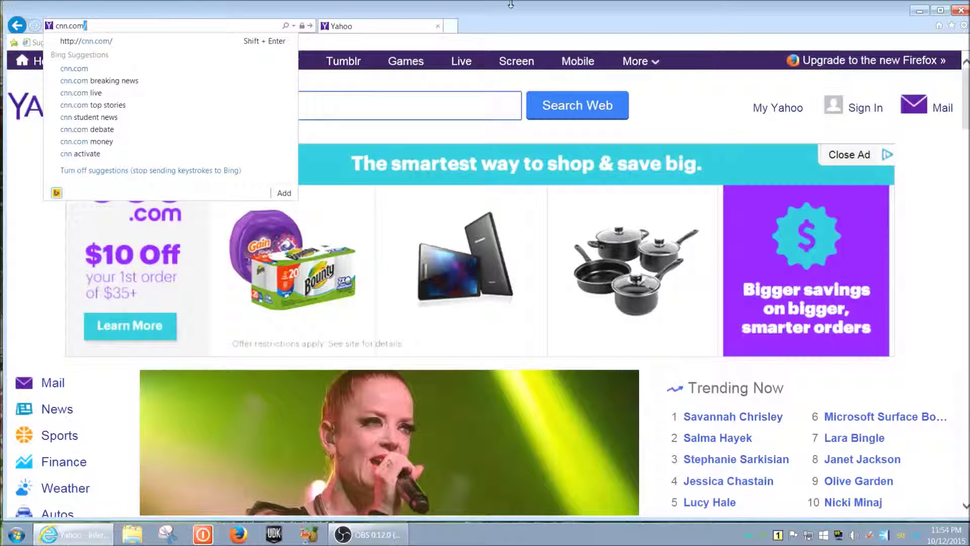
{"action": "key", "text": "Return"}
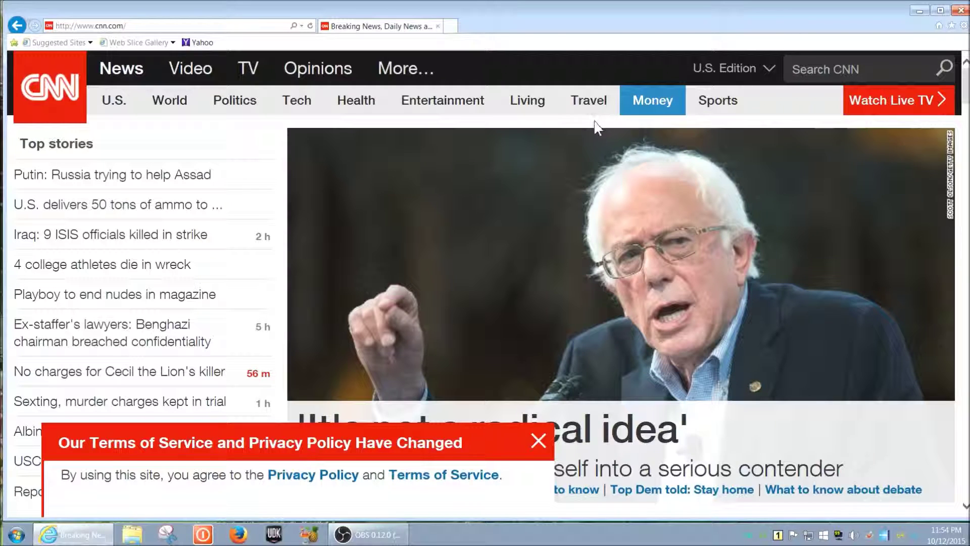
Save the CNN page to the Favorites Bar folder under its suggested name, and open Yahoo from the Favorites bar.
{"action": "right_click", "coordinate": [565, 127]}
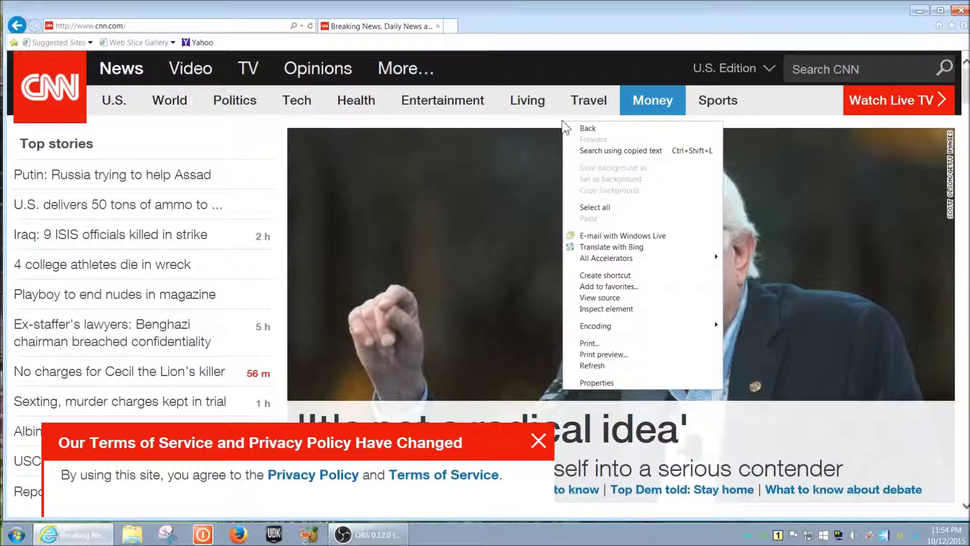
{"action": "left_click", "coordinate": [643, 287]}
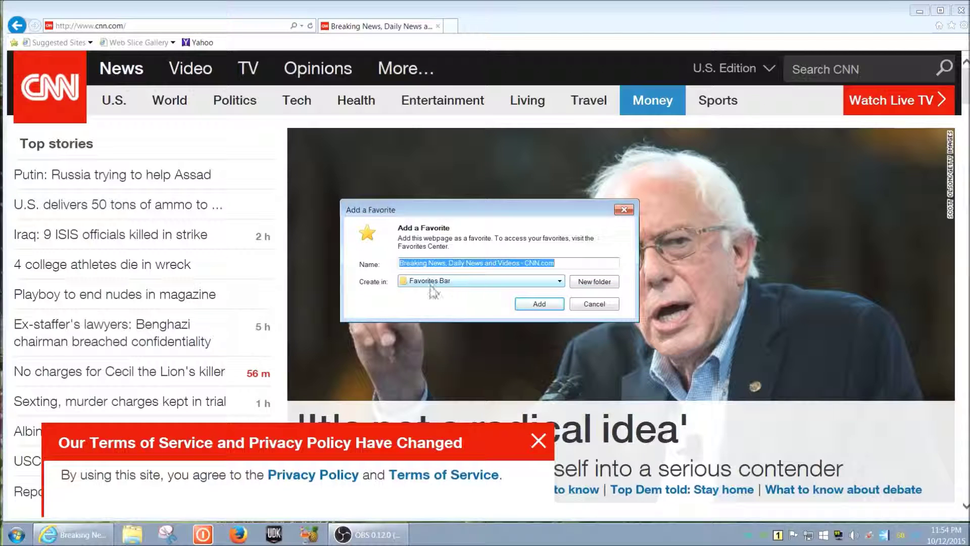
{"action": "left_click", "coordinate": [554, 284]}
{"action": "left_click", "coordinate": [559, 285]}
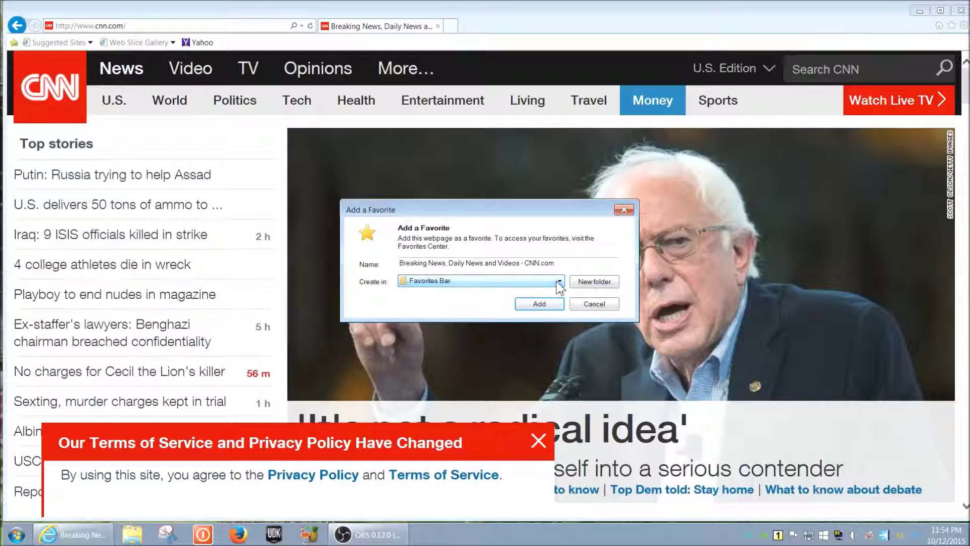
{"action": "left_click", "coordinate": [539, 305]}
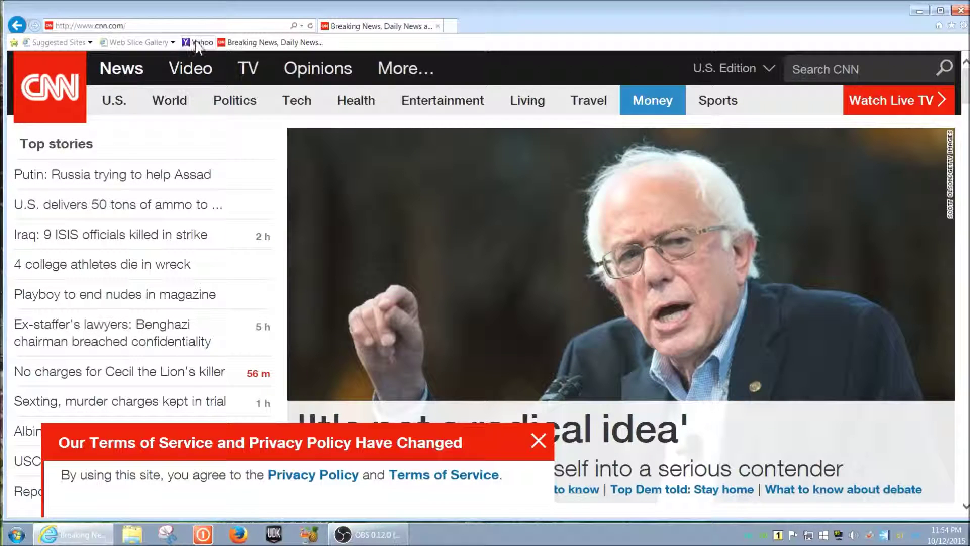
{"action": "left_click", "coordinate": [197, 43]}
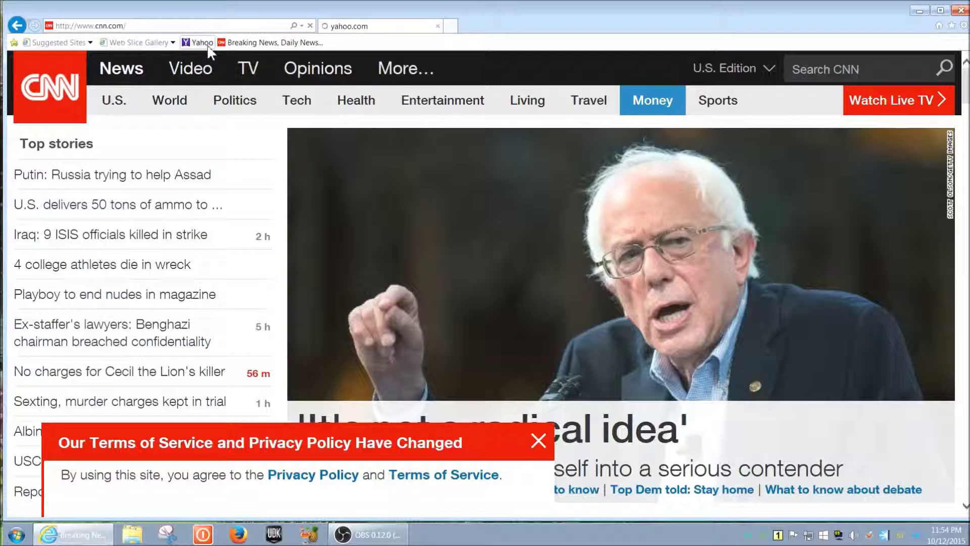